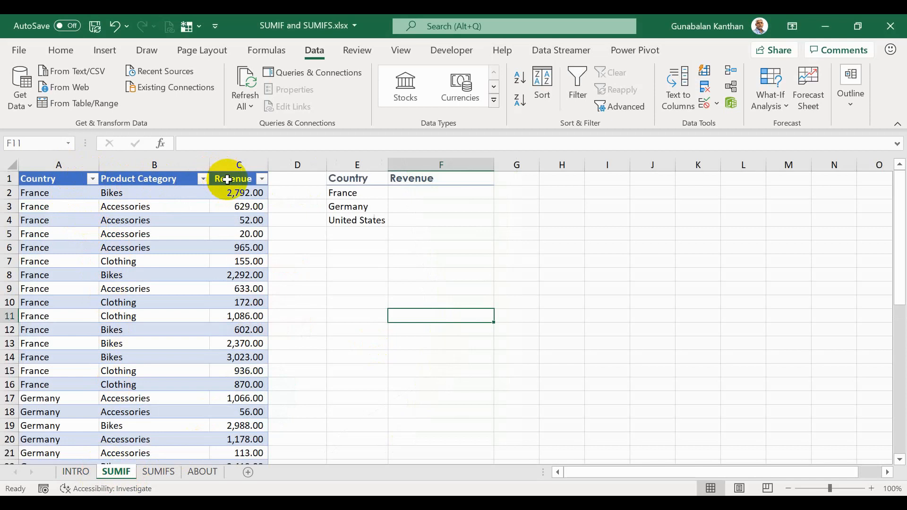
- Compare the summary table on the SUMIF sheet with the country and product category criteria on the SUMIFS sheet
{"action": "left_click", "coordinate": [407, 193]}
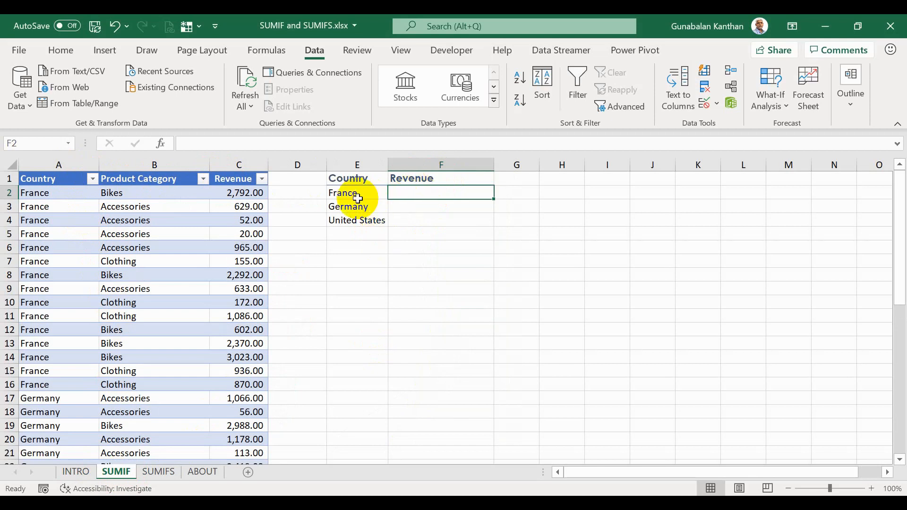
{"action": "left_click", "coordinate": [161, 475]}
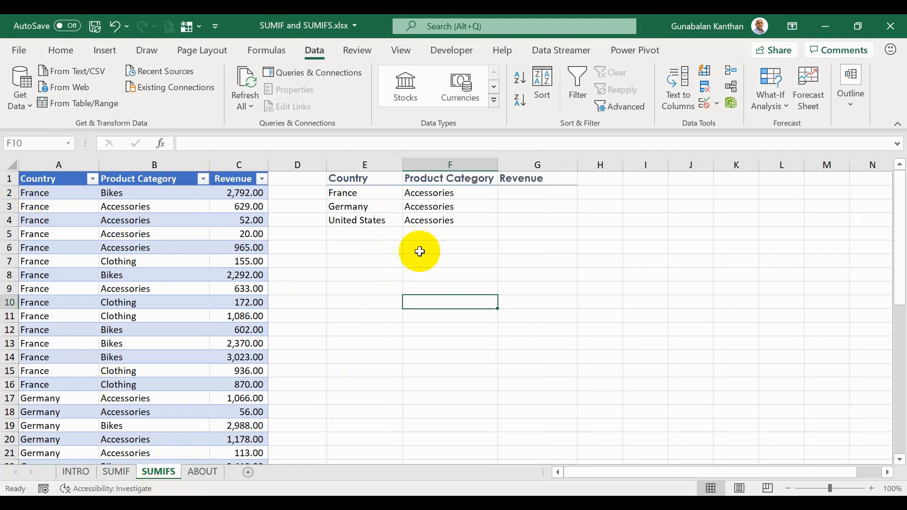
{"action": "left_click", "coordinate": [529, 194]}
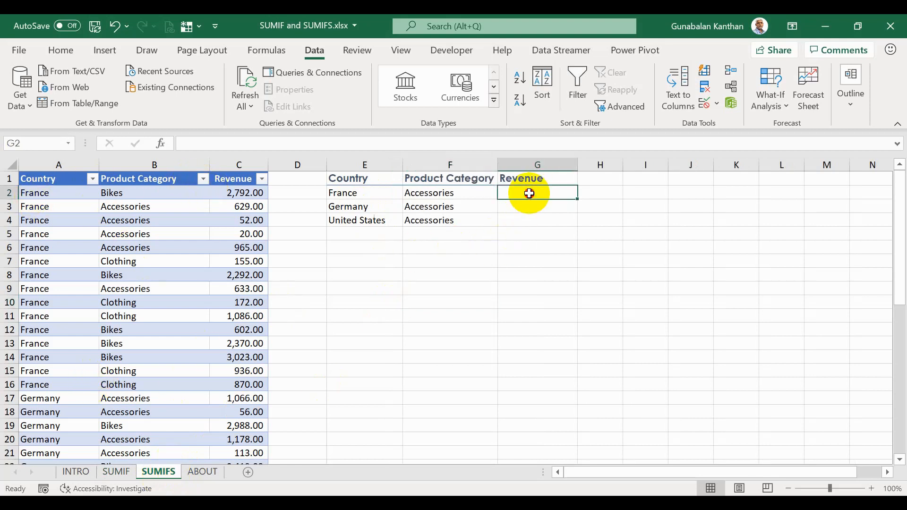
{"action": "left_click", "coordinate": [352, 193]}
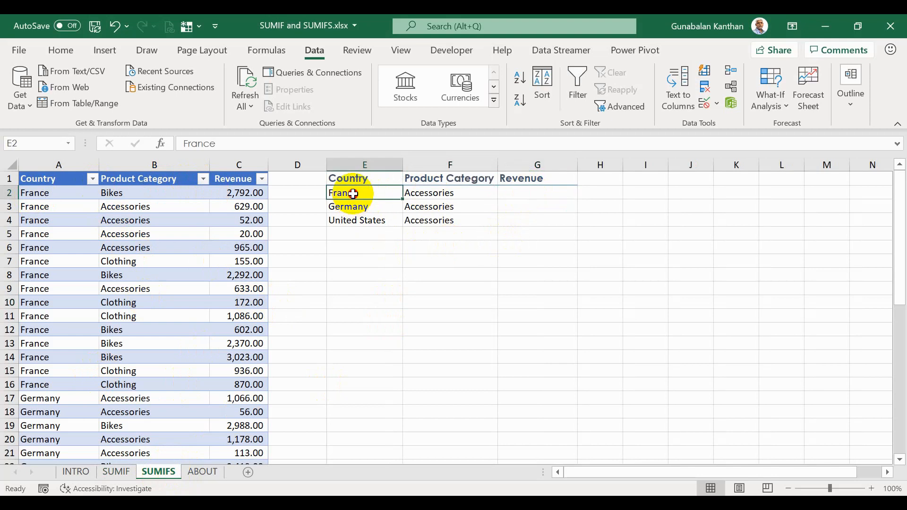
{"action": "left_click", "coordinate": [430, 194]}
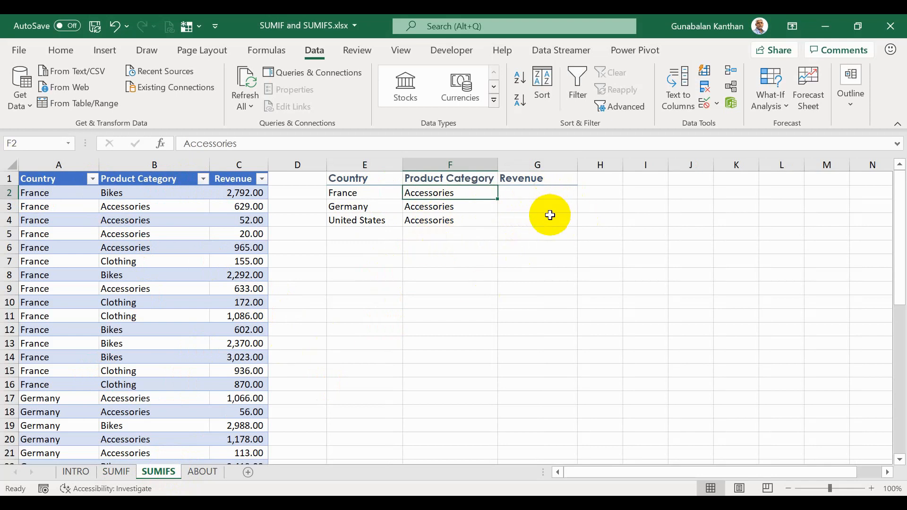
{"action": "left_click", "coordinate": [528, 198]}
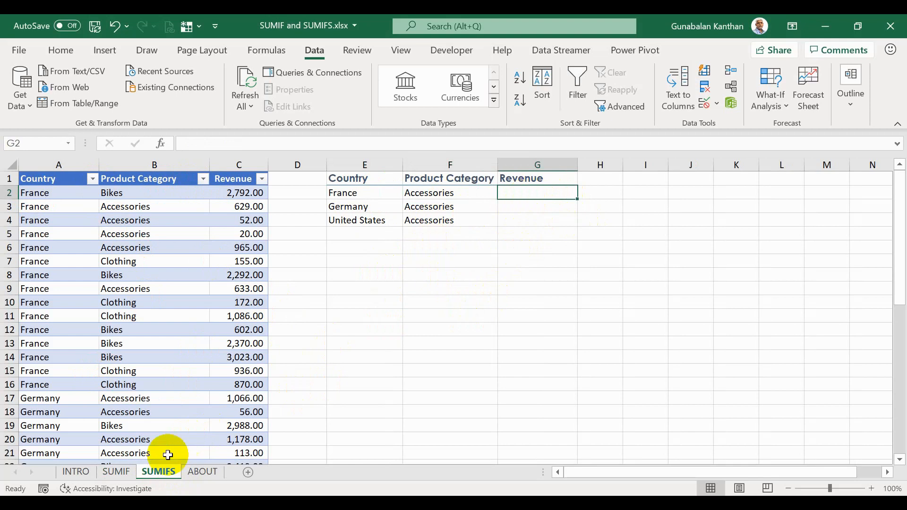
- On the SUMIF sheet, enter =SUMIF(A:A,E2,C:C) in cell F2 to total France's revenue
{"action": "left_click", "coordinate": [118, 472]}
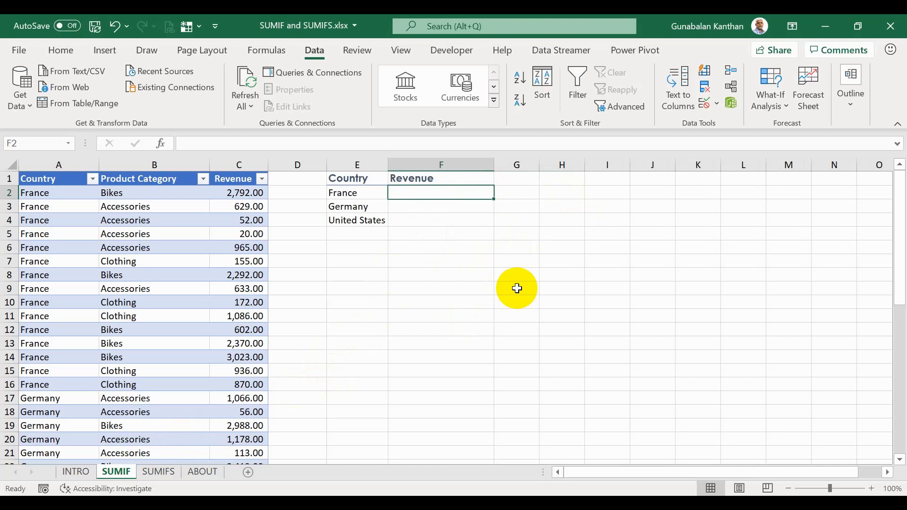
{"action": "type", "text": "=SU"}
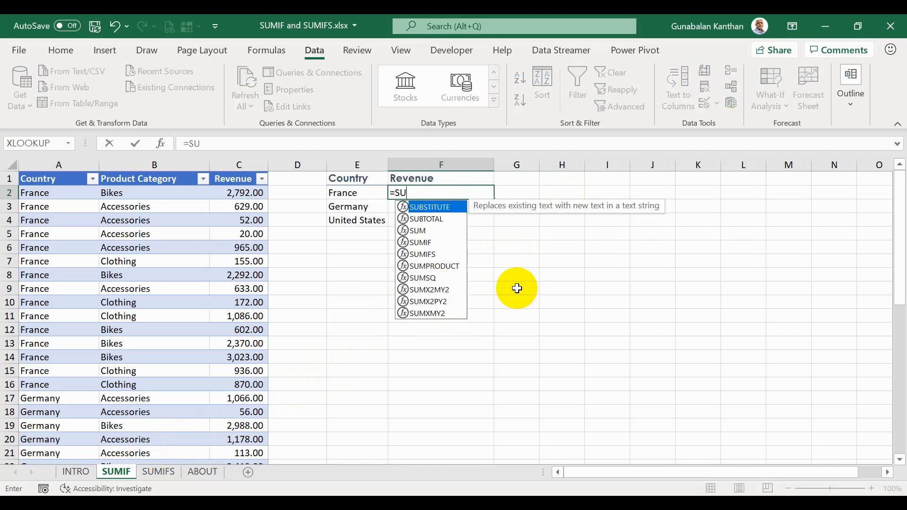
{"action": "type", "text": "M"}
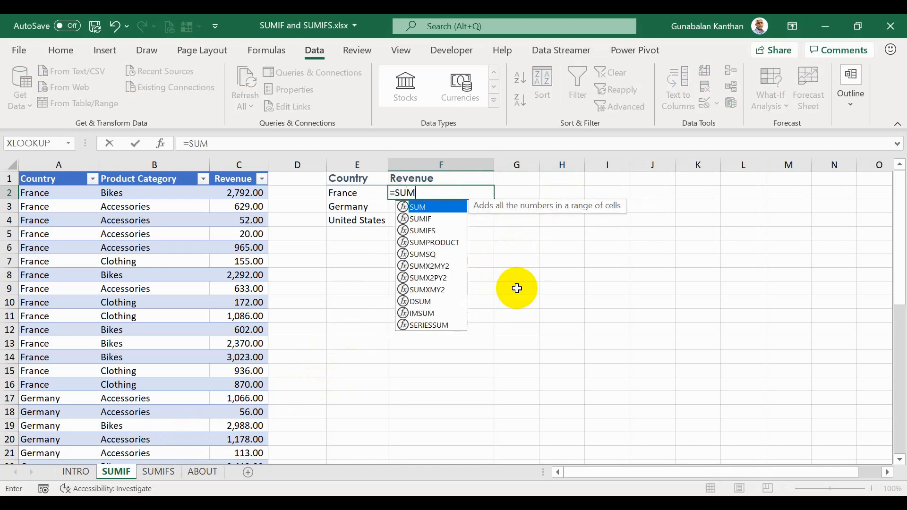
{"action": "type", "text": "IF"}
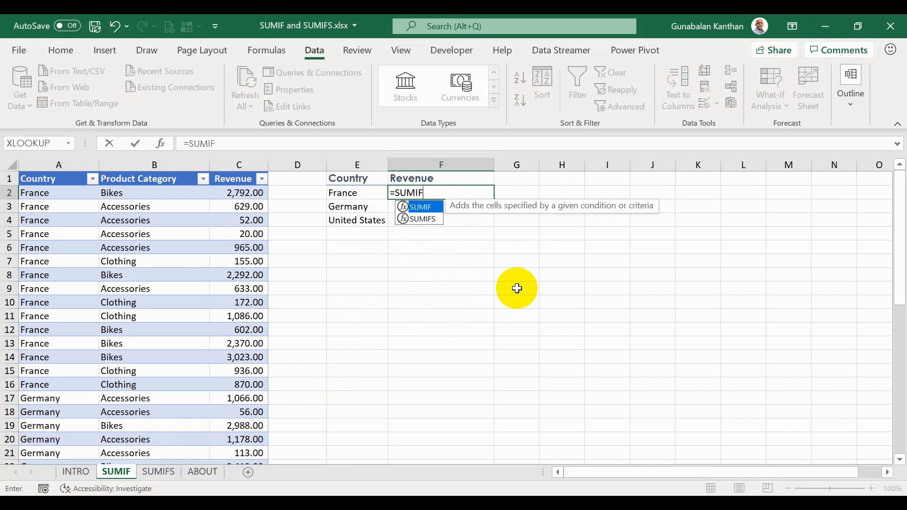
{"action": "type", "text": "("}
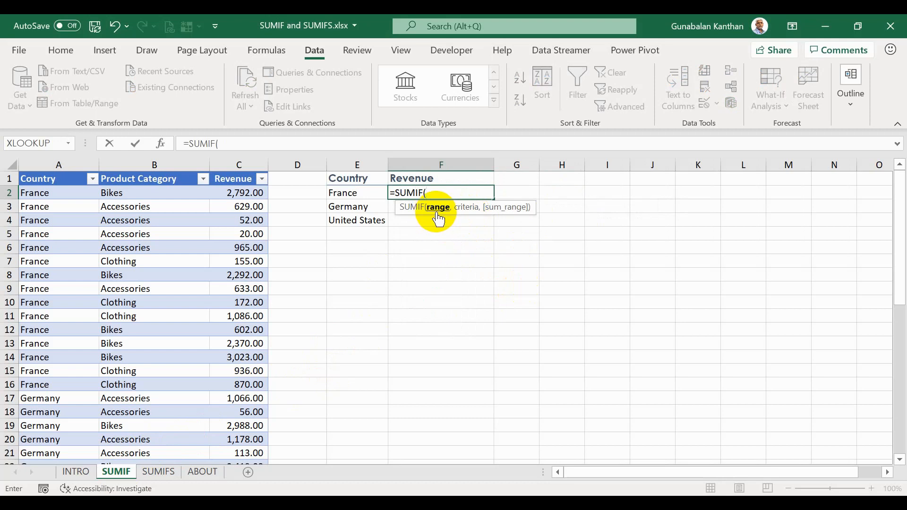
{"action": "left_click", "coordinate": [56, 163]}
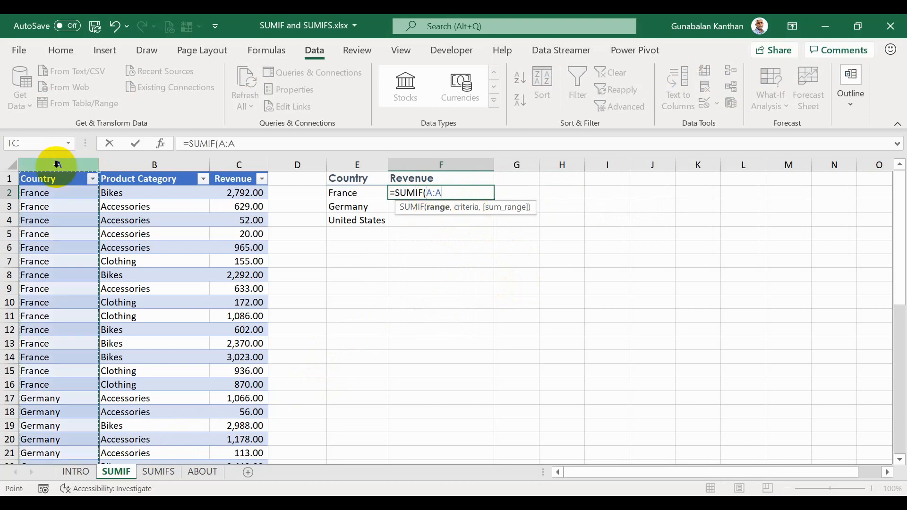
{"action": "type", "text": ","}
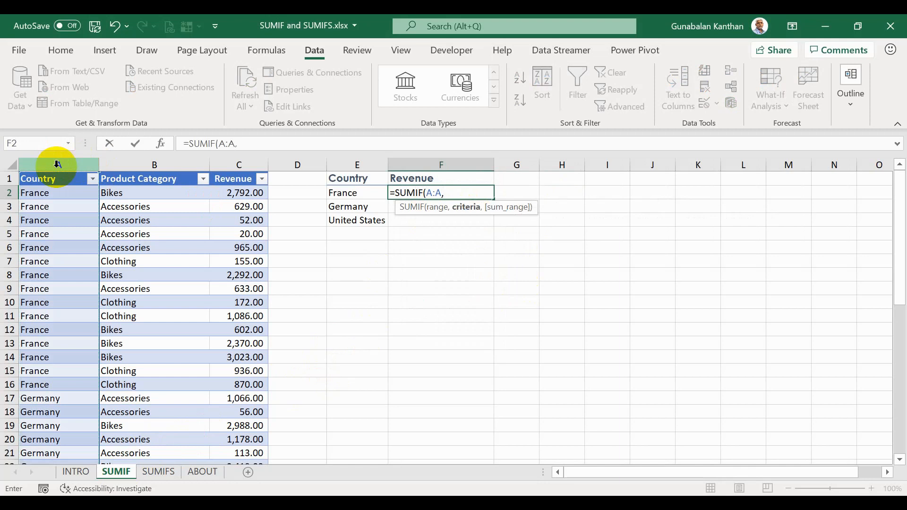
{"action": "left_click", "coordinate": [357, 191]}
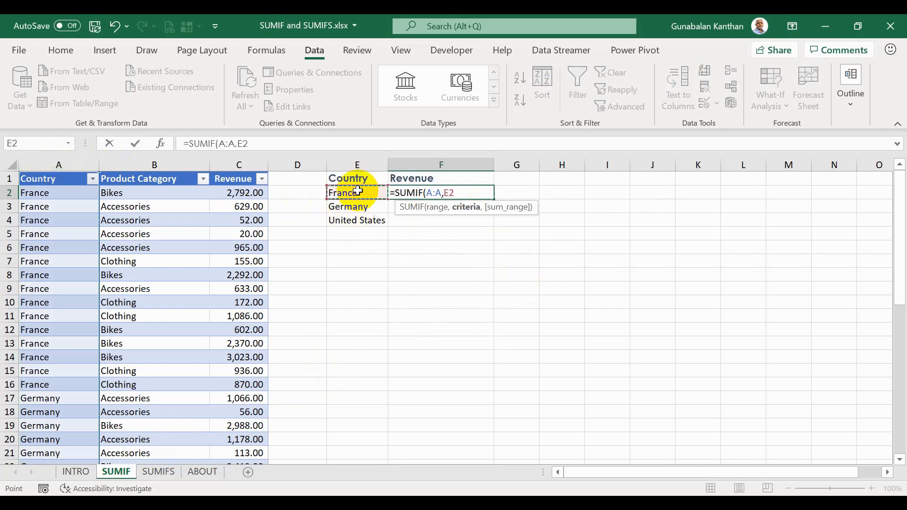
{"action": "type", "text": ","}
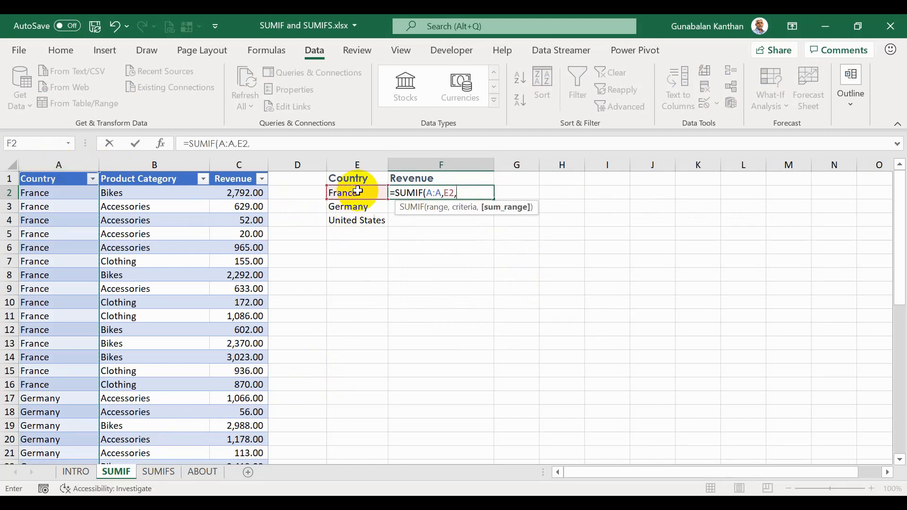
{"action": "left_click", "coordinate": [239, 164]}
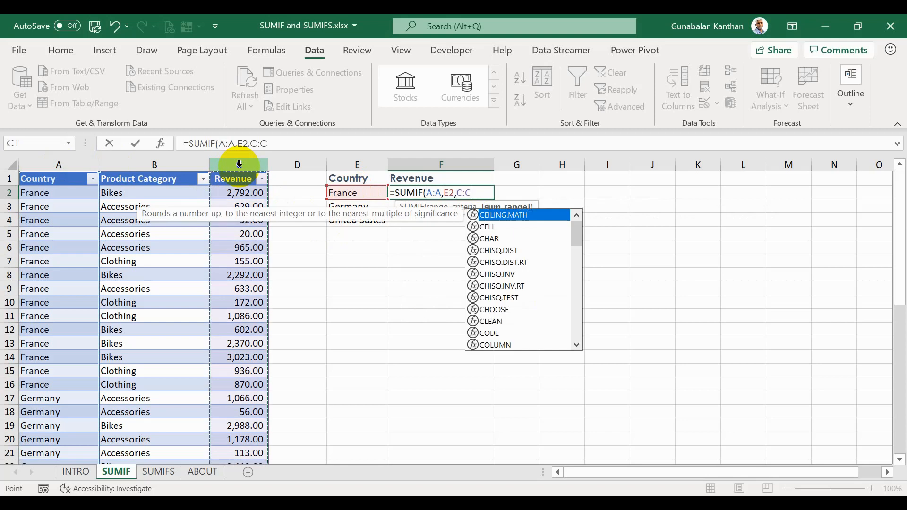
{"action": "type", "text": ")"}
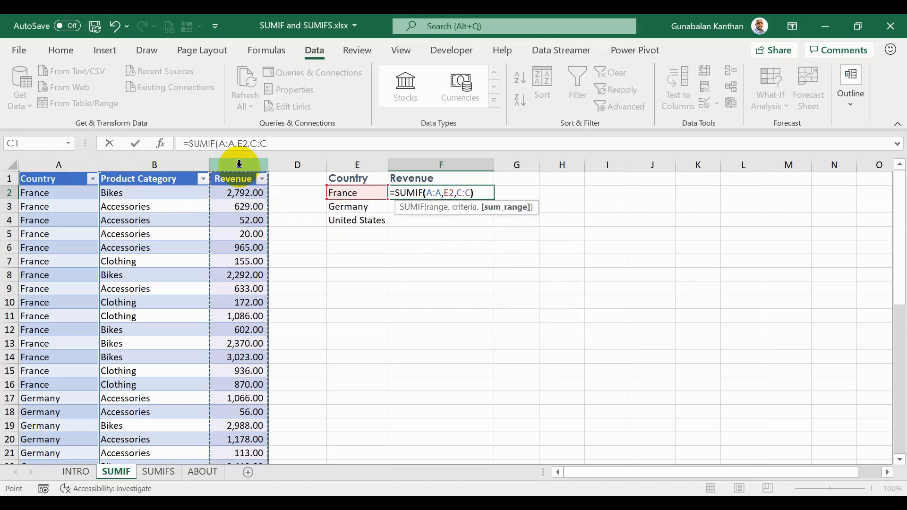
{"action": "key", "text": "Return"}
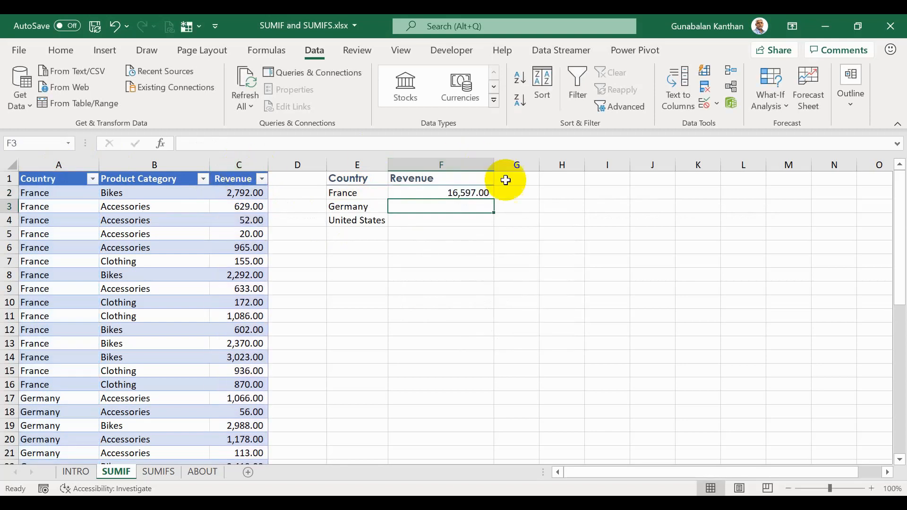
- Fill the SUMIF formula from F2 down through F4 for Germany and United States
{"action": "left_click", "coordinate": [470, 194]}
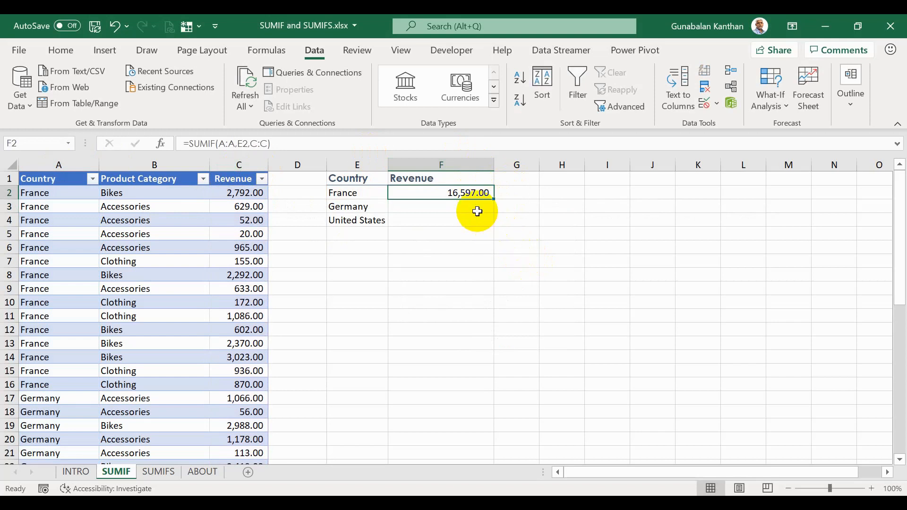
{"action": "left_click_drag", "start_coordinate": [466, 193], "coordinate": [468, 219]}
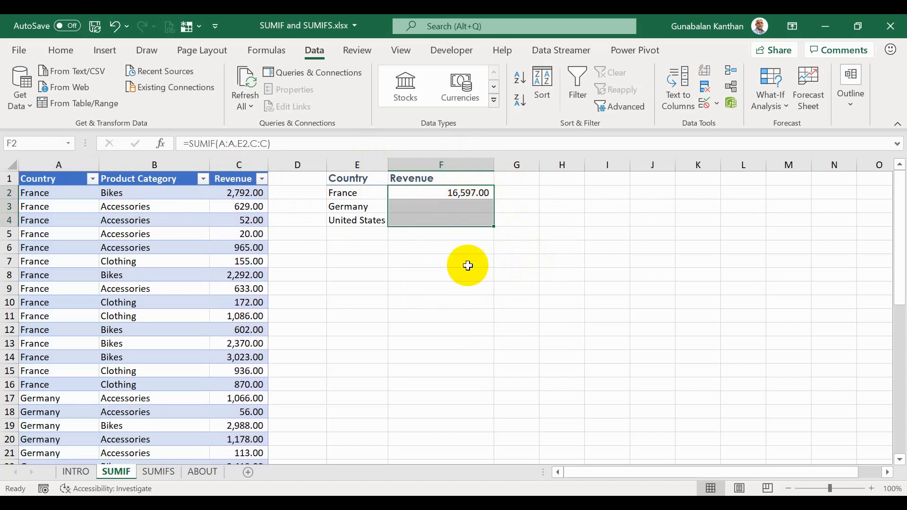
{"action": "key", "text": "ctrl+d"}
{"action": "left_click", "coordinate": [465, 249]}
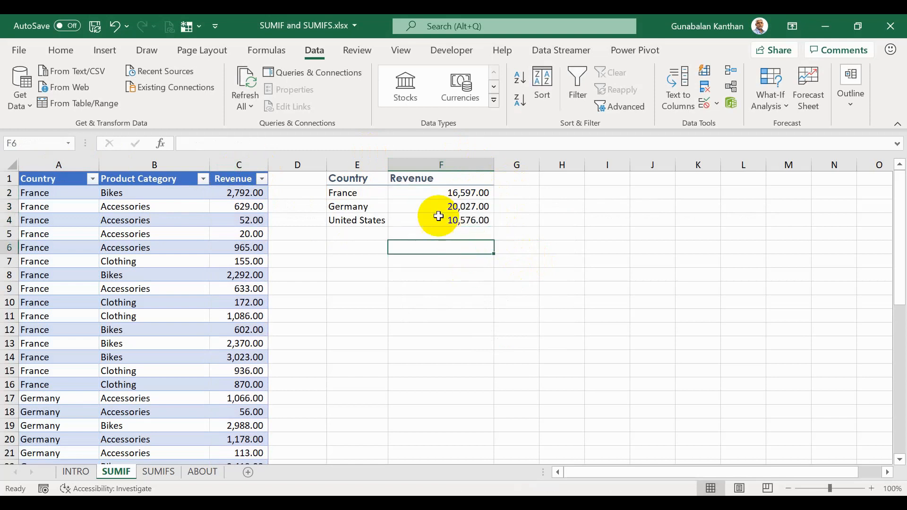
- Filter the data table's Country column to France only and check the sum of its Revenue values against cell F2
{"action": "left_click", "coordinate": [344, 200]}
{"action": "left_click_drag", "start_coordinate": [344, 195], "coordinate": [437, 197]}
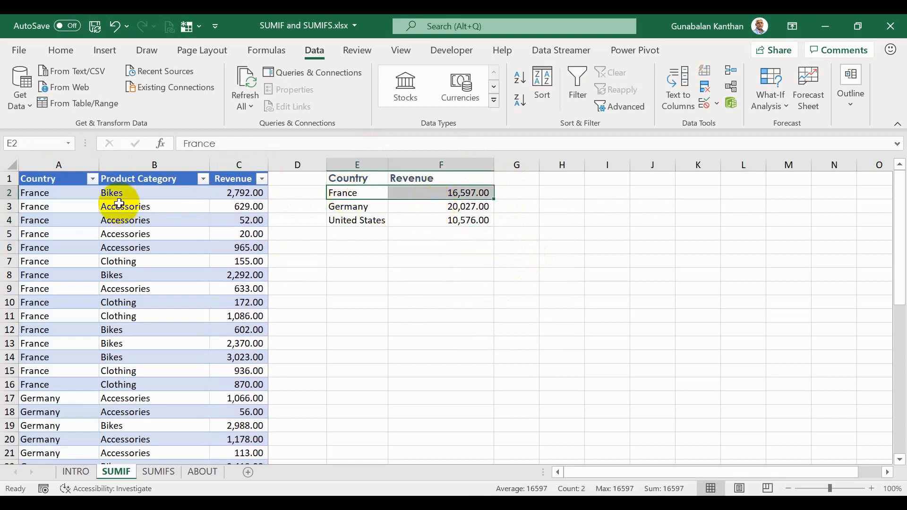
{"action": "left_click", "coordinate": [92, 178]}
{"action": "left_click", "coordinate": [135, 336]}
{"action": "left_click", "coordinate": [136, 350]}
{"action": "left_click", "coordinate": [215, 469]}
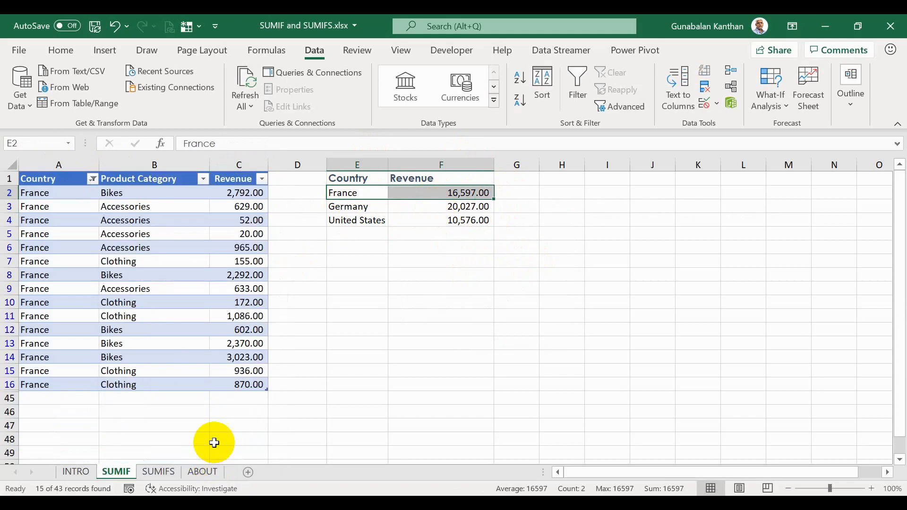
{"action": "left_click_drag", "start_coordinate": [242, 192], "coordinate": [237, 383]}
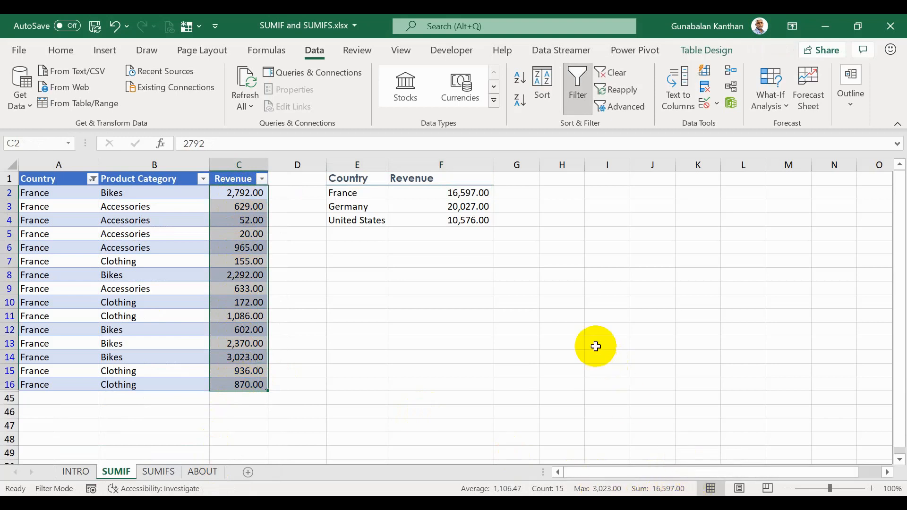
{"action": "left_click", "coordinate": [472, 194]}
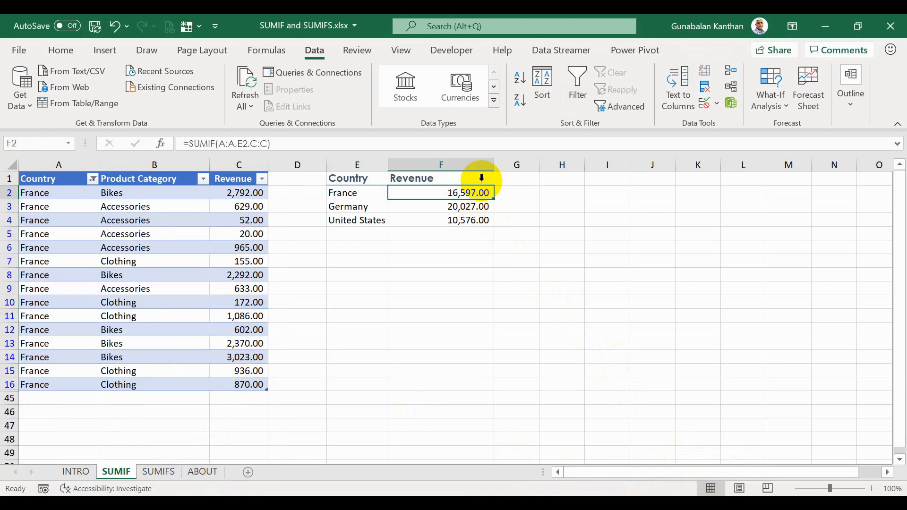
- Examine the two criteria in row 2 of the SUMIFS sheet's summary table, country and product category
{"action": "key", "text": "ctrl+Page_Down"}
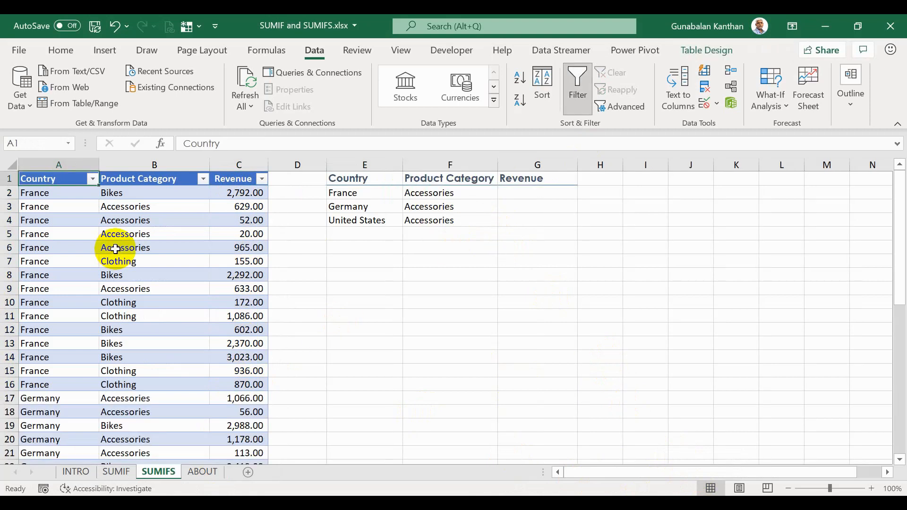
{"action": "left_click", "coordinate": [527, 196]}
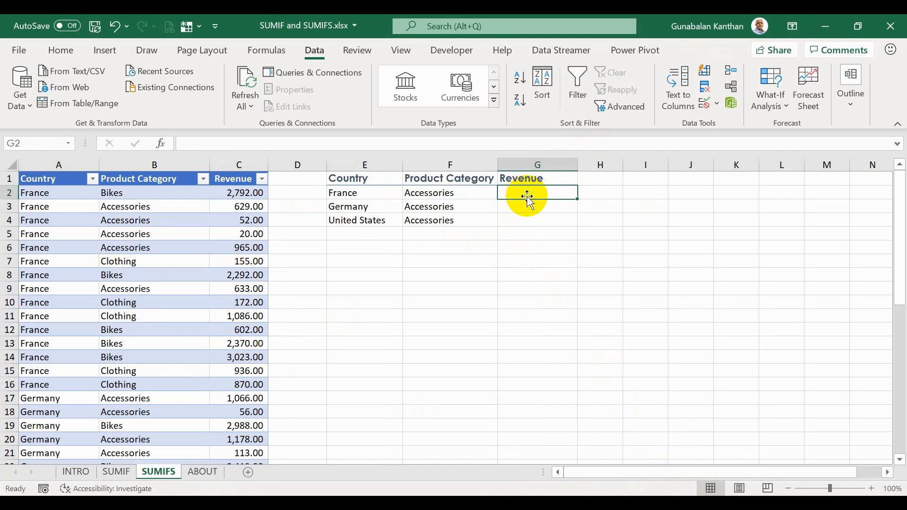
{"action": "left_click", "coordinate": [363, 194]}
{"action": "left_click", "coordinate": [426, 195]}
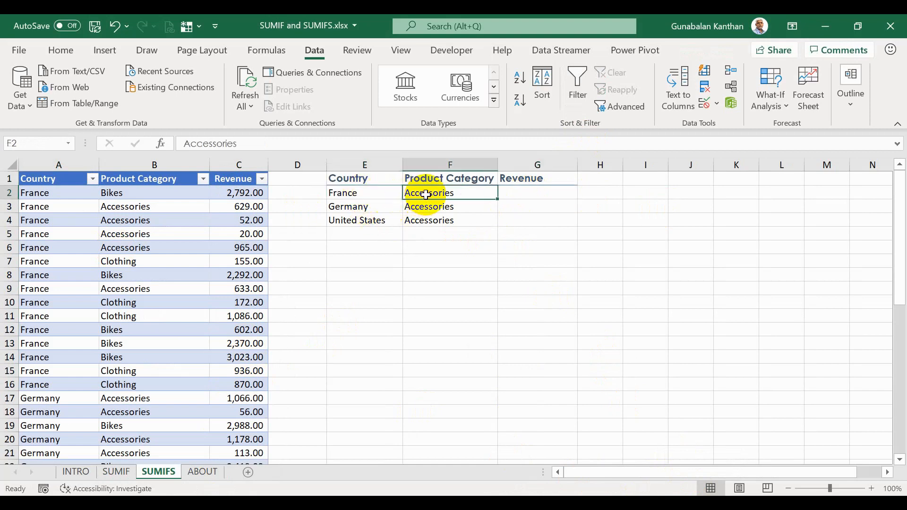
{"action": "left_click", "coordinate": [528, 192]}
{"action": "left_click", "coordinate": [372, 200]}
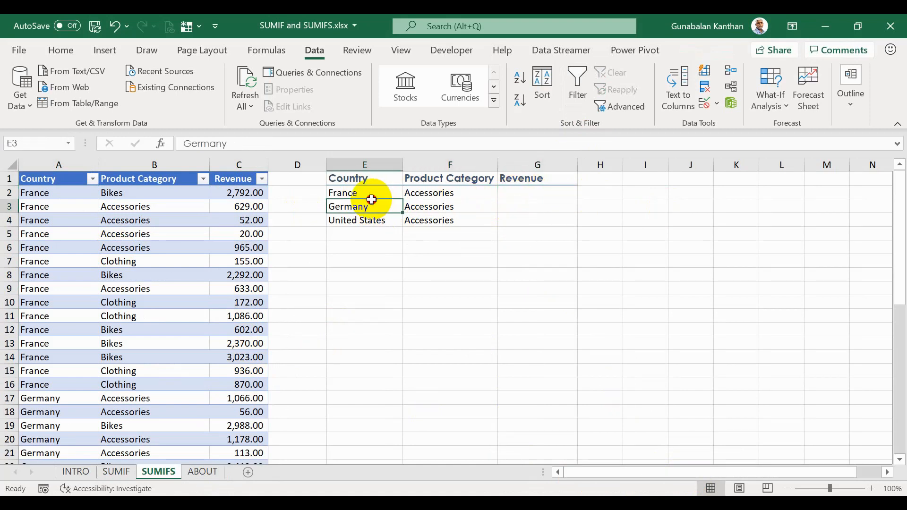
{"action": "left_click", "coordinate": [370, 193]}
{"action": "left_click", "coordinate": [433, 193]}
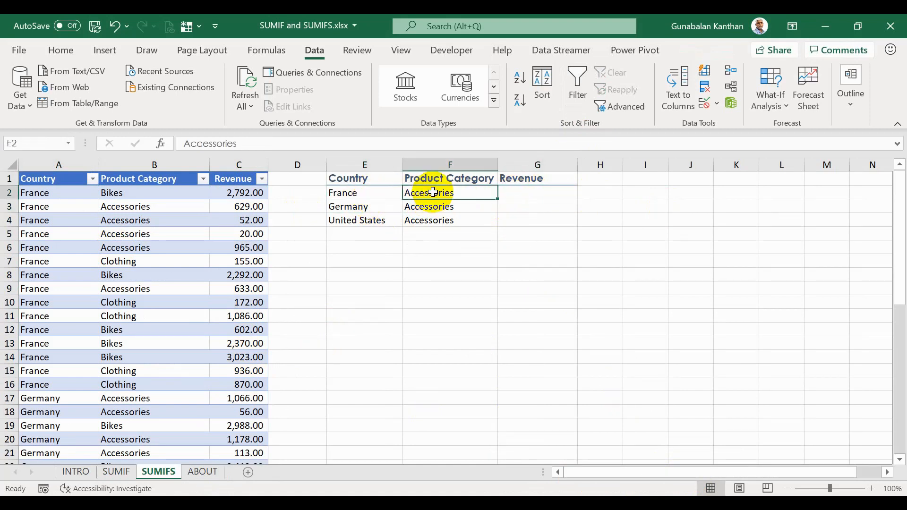
- On the SUMIFS sheet, start a SUMIFS formula in cell G2 with sum range C:C, first criteria range A:A and criterion E2
{"action": "left_click", "coordinate": [537, 192]}
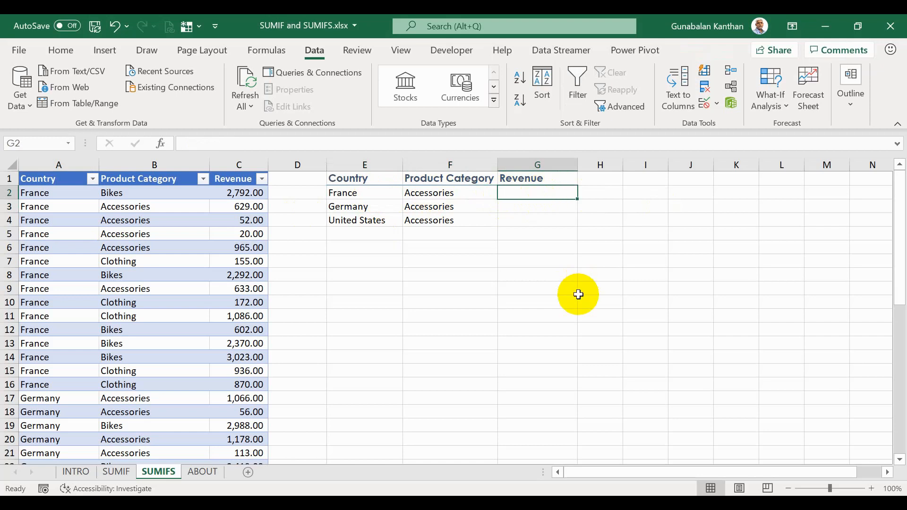
{"action": "type", "text": "=SUMI"}
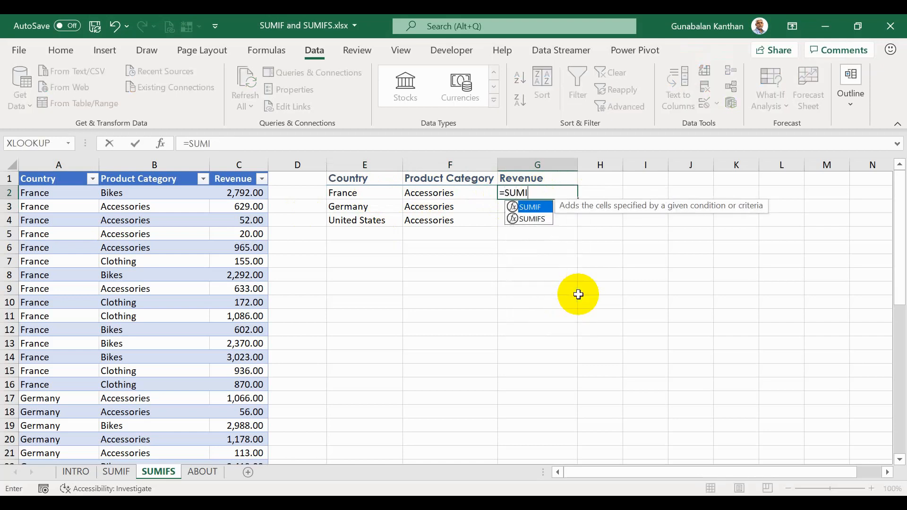
{"action": "key", "text": "Down"}
{"action": "key", "text": "Tab"}
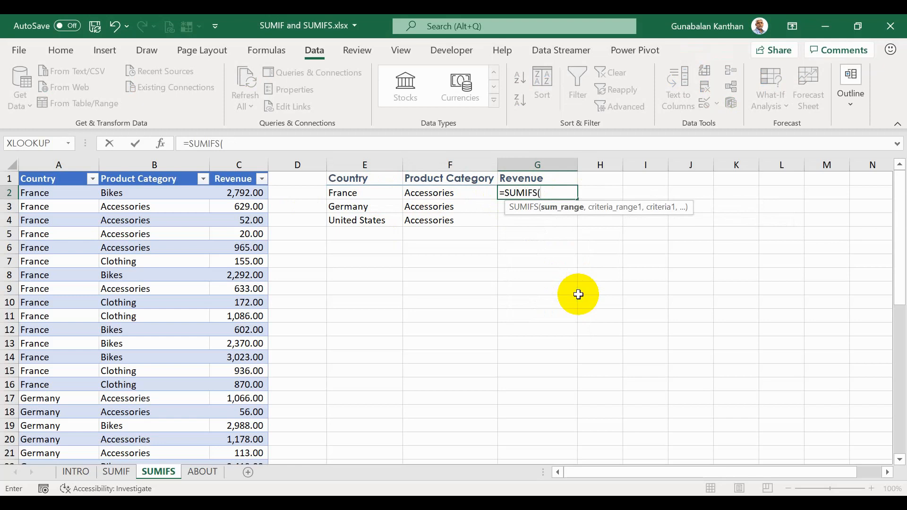
{"action": "left_click", "coordinate": [248, 162]}
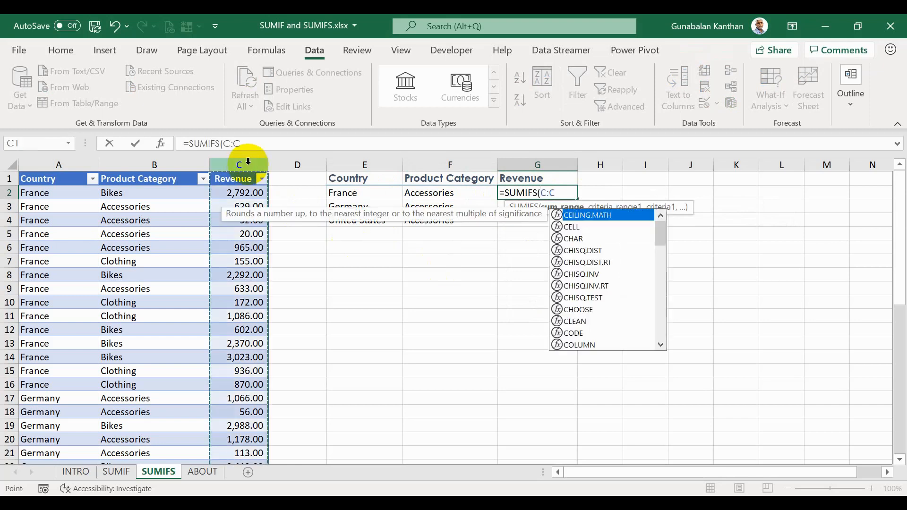
{"action": "type", "text": ","}
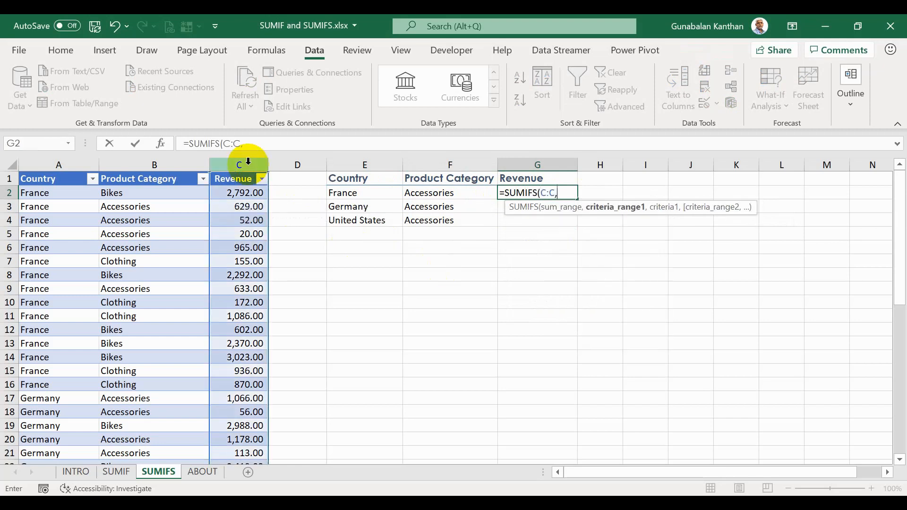
{"action": "left_click", "coordinate": [56, 163]}
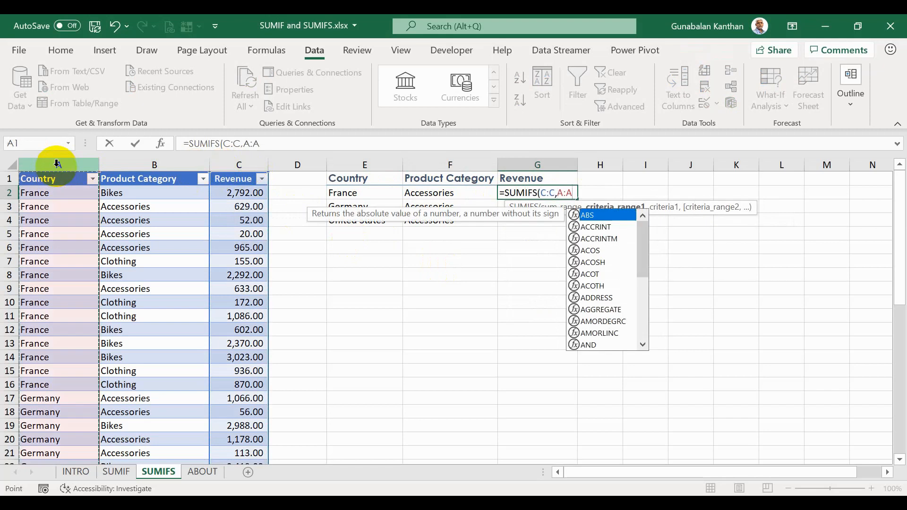
{"action": "type", "text": ","}
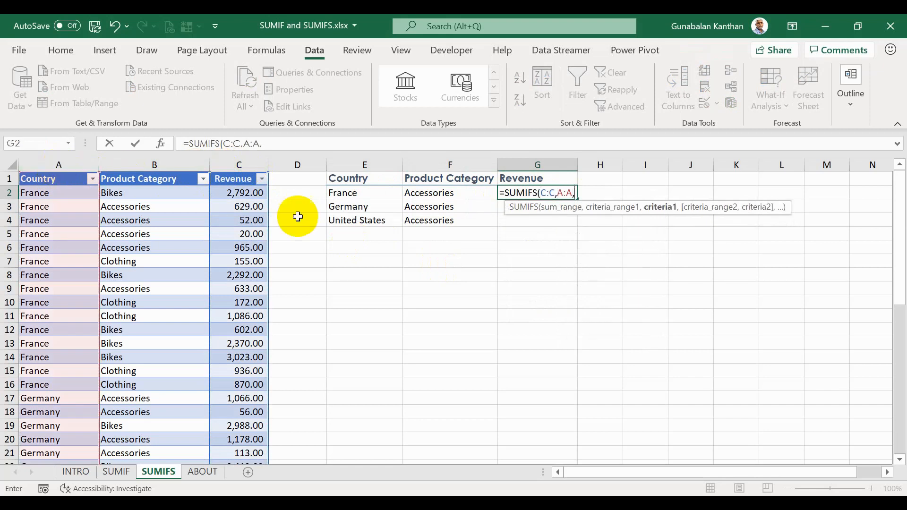
{"action": "left_click", "coordinate": [364, 194]}
{"action": "type", "text": ","}
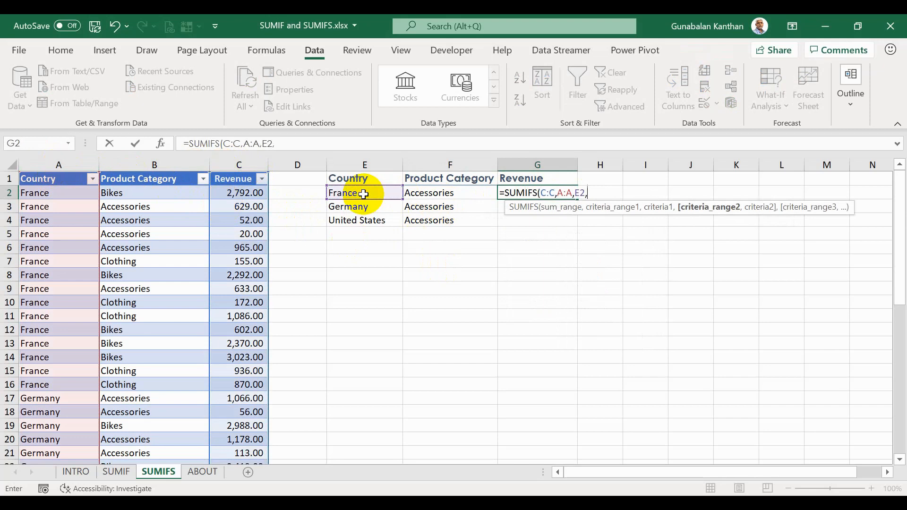
- Complete the SUMIFS formula with second criteria range B:B and criterion F2, giving =SUMIFS(C:C,A:A,E2,B:B,F2)
{"action": "left_click", "coordinate": [150, 164]}
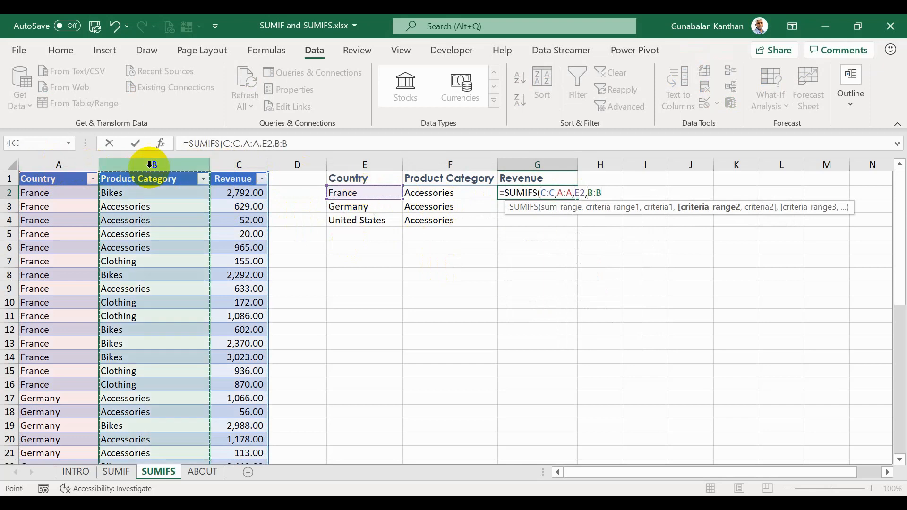
{"action": "type", "text": ","}
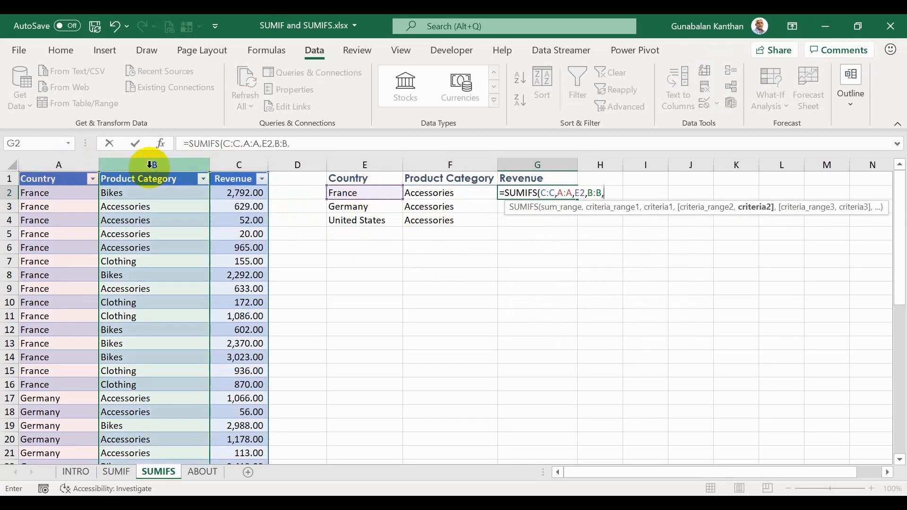
{"action": "left_click", "coordinate": [441, 191]}
{"action": "type", "text": ")"}
{"action": "key", "text": "Return"}
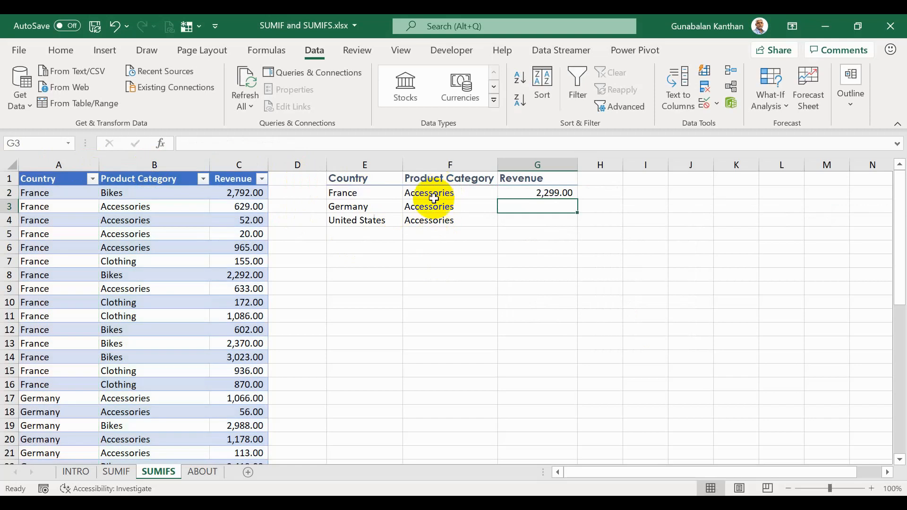
- Fill the SUMIFS formula from G2 down through G4 for Germany and United States
{"action": "left_click", "coordinate": [563, 195]}
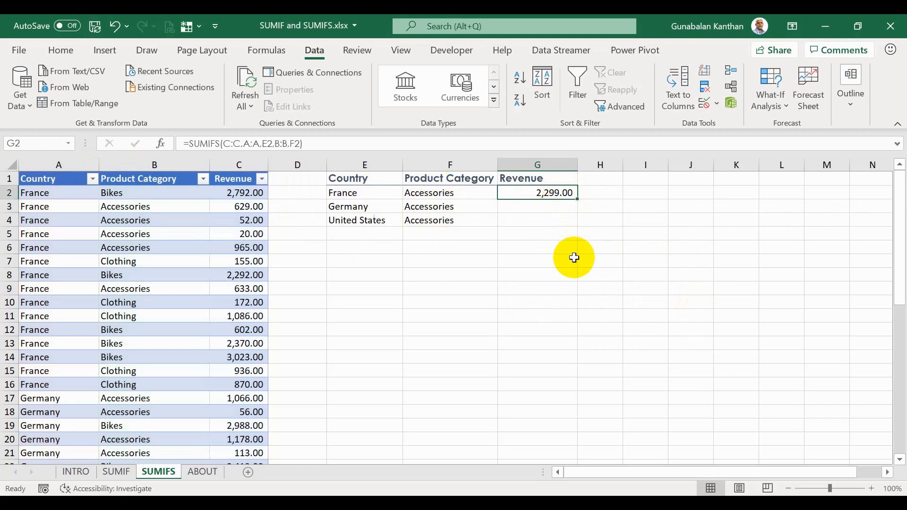
{"action": "left_click_drag", "start_coordinate": [552, 191], "coordinate": [545, 225]}
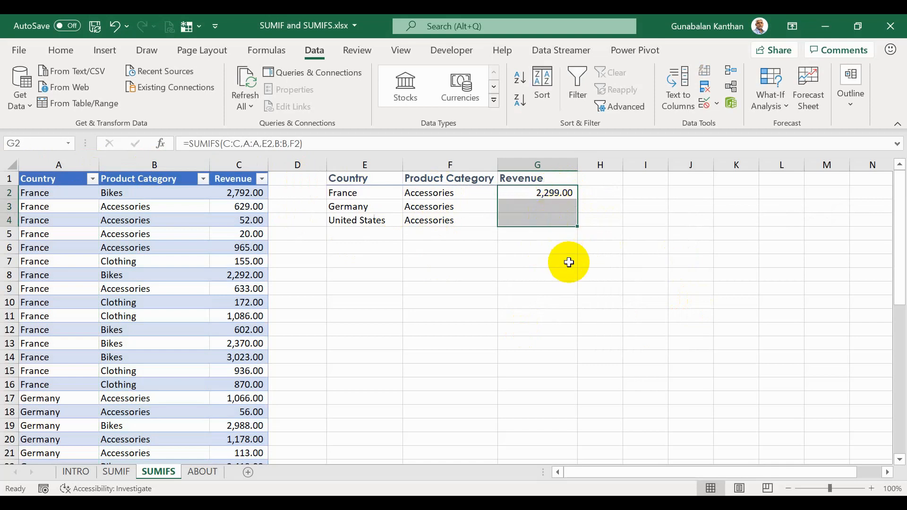
{"action": "key", "text": "ctrl+d"}
{"action": "left_click", "coordinate": [543, 192]}
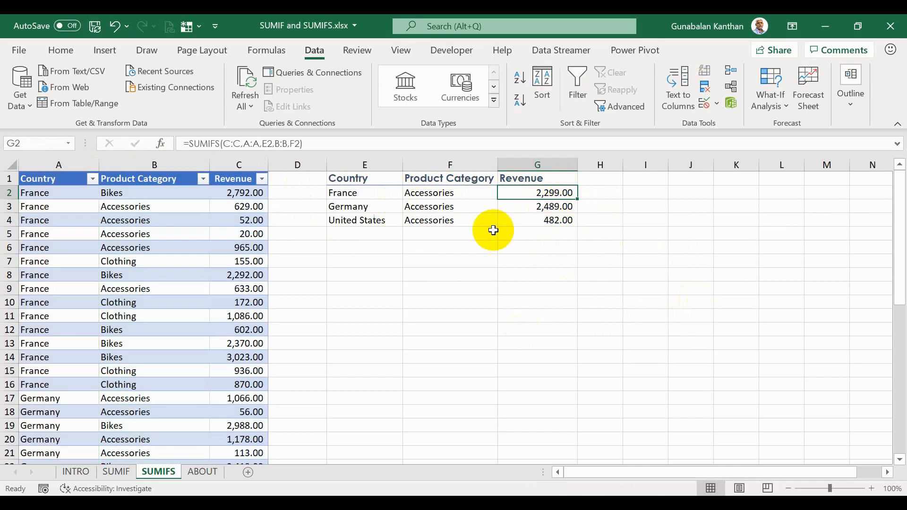
- Filter the data table to Country France and Product Category Accessories only
{"action": "left_click", "coordinate": [92, 181]}
{"action": "left_click", "coordinate": [135, 337]}
{"action": "left_click", "coordinate": [138, 352]}
{"action": "left_click", "coordinate": [196, 469]}
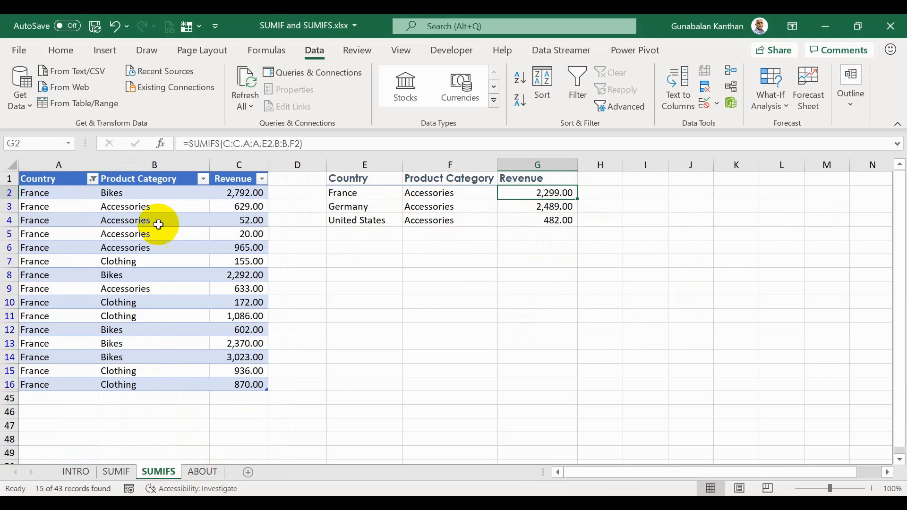
{"action": "left_click", "coordinate": [189, 192]}
{"action": "left_click", "coordinate": [203, 179]}
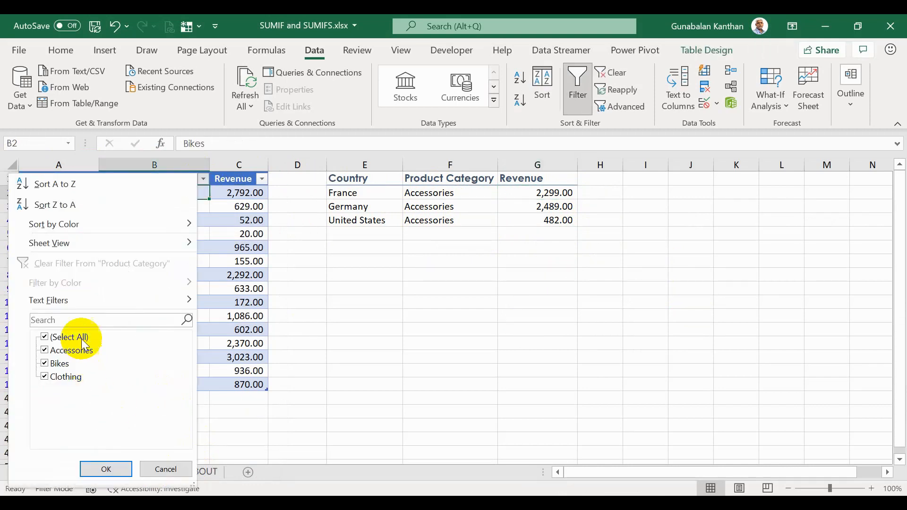
{"action": "left_click", "coordinate": [62, 337]}
{"action": "left_click", "coordinate": [45, 350]}
{"action": "left_click", "coordinate": [105, 469]}
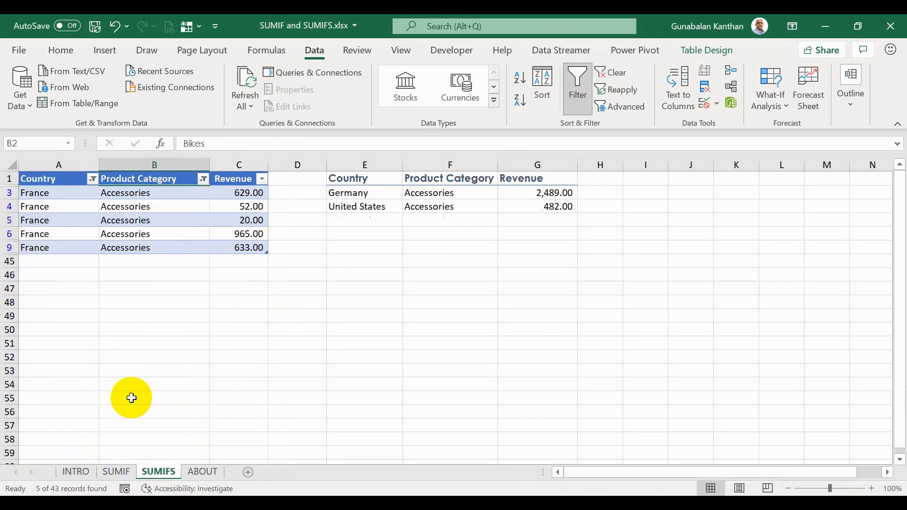
- Check the sum of the filtered Revenue values against cell G2, and clear the table's filters
{"action": "left_click_drag", "start_coordinate": [240, 192], "coordinate": [240, 247]}
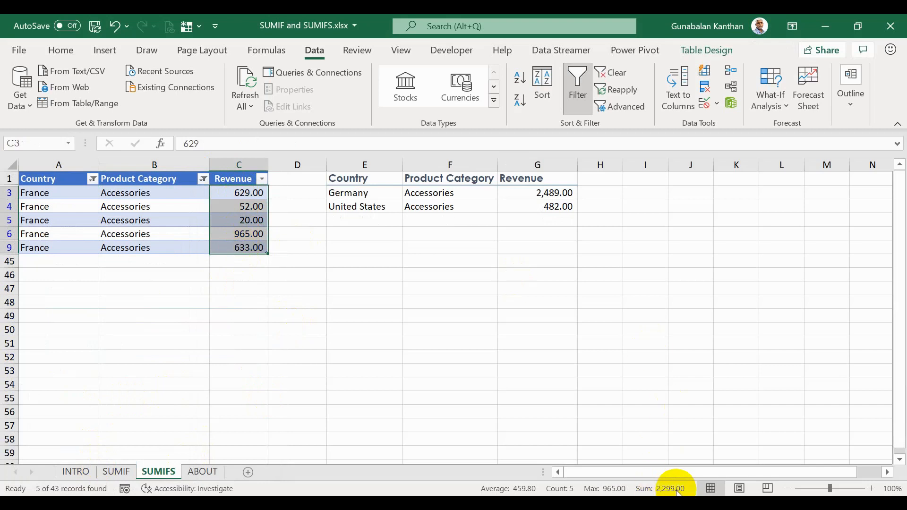
{"action": "left_click", "coordinate": [609, 72]}
{"action": "left_click", "coordinate": [550, 193]}
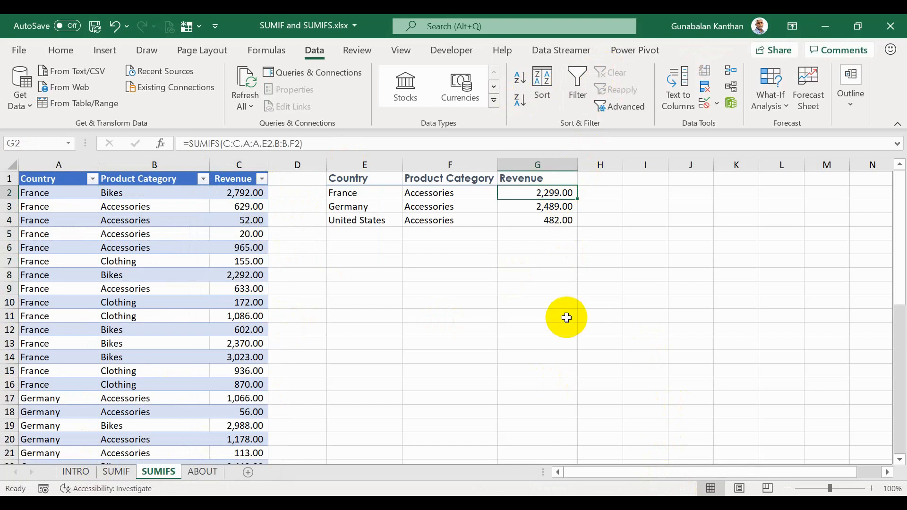